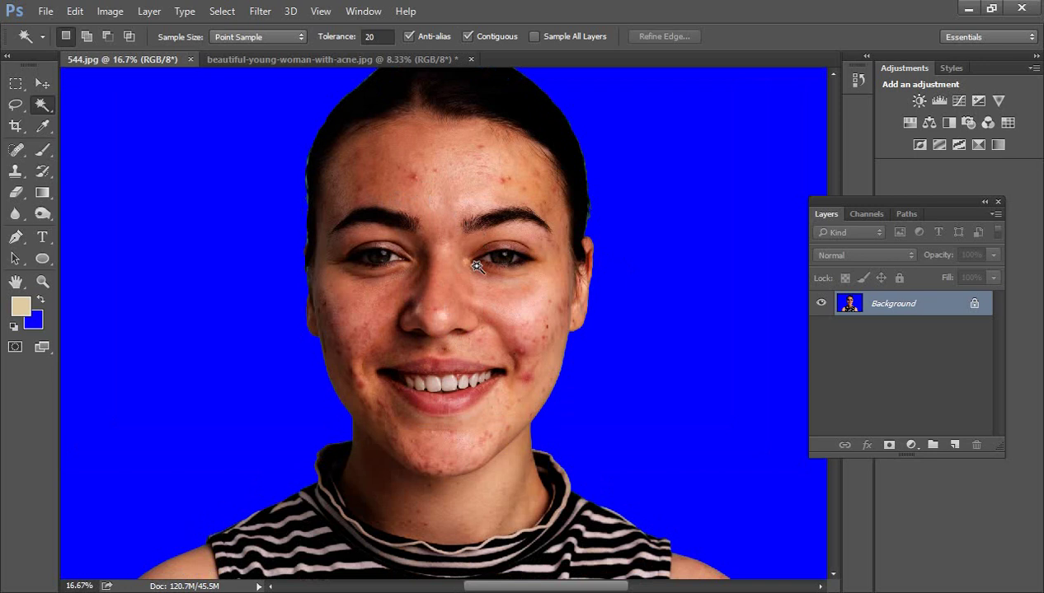
# - Outline the woman's face in 544.jpg with a freehand Lasso selection running from the hairline around the chin
pyautogui.scroll(2, 449, 296)
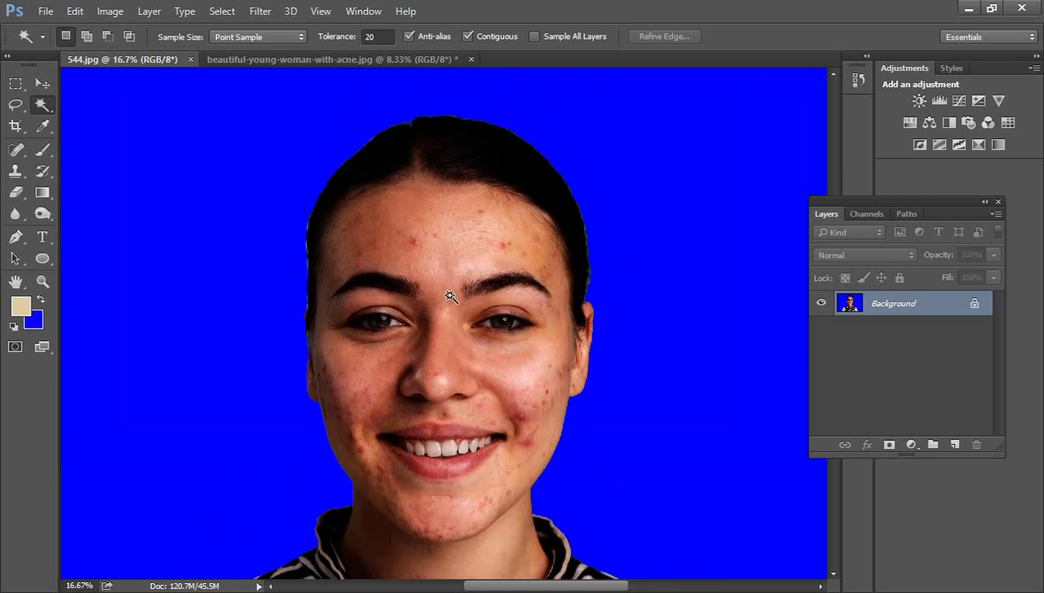
pyautogui.click(449, 296)
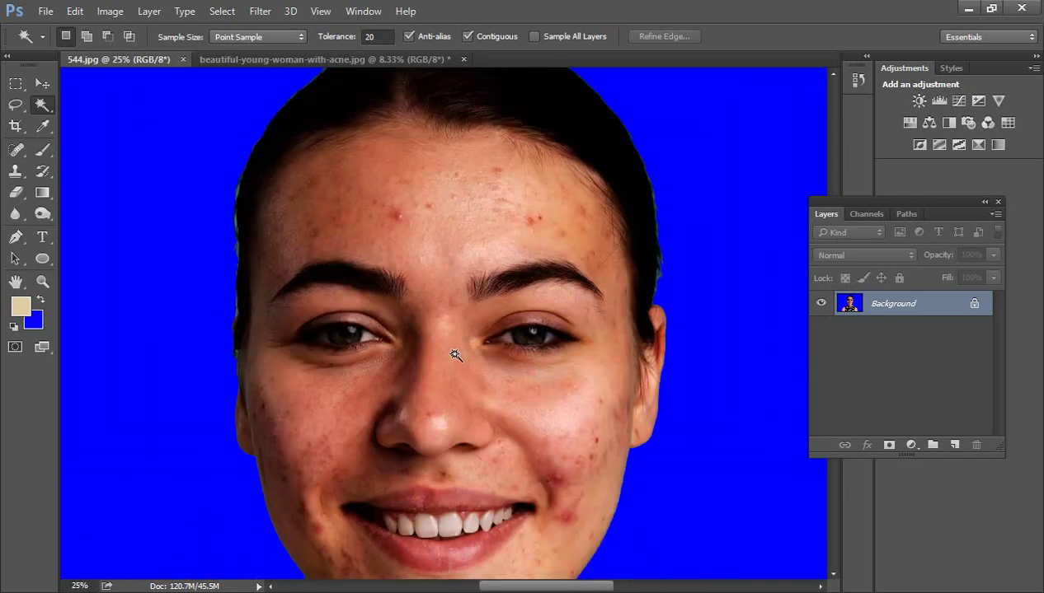
pyautogui.scroll(-1, 455, 356)
pyautogui.hotkey('ctrl', '-')
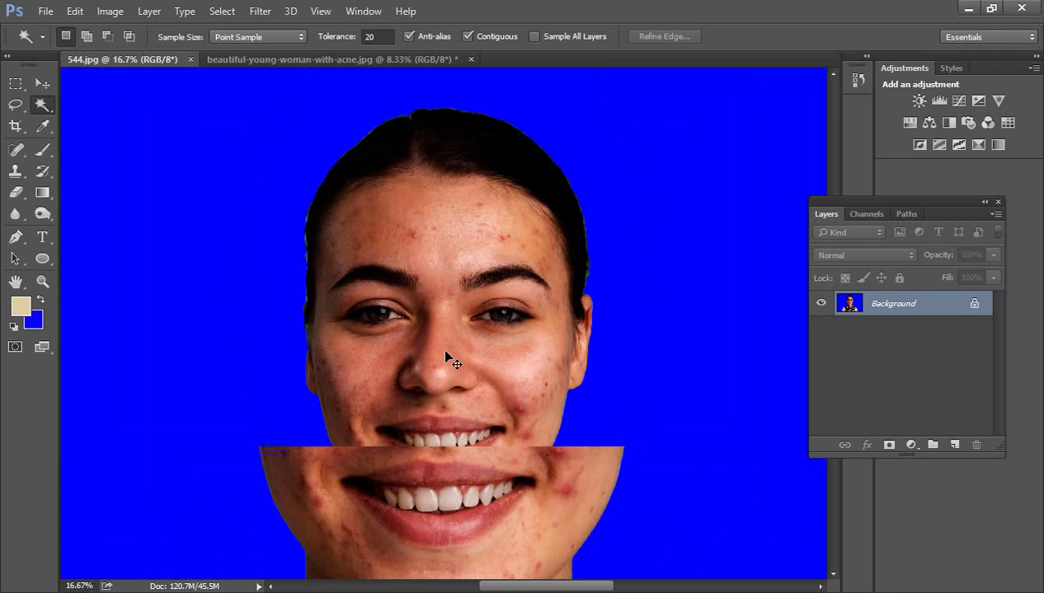
pyautogui.scroll(-2, 446, 354)
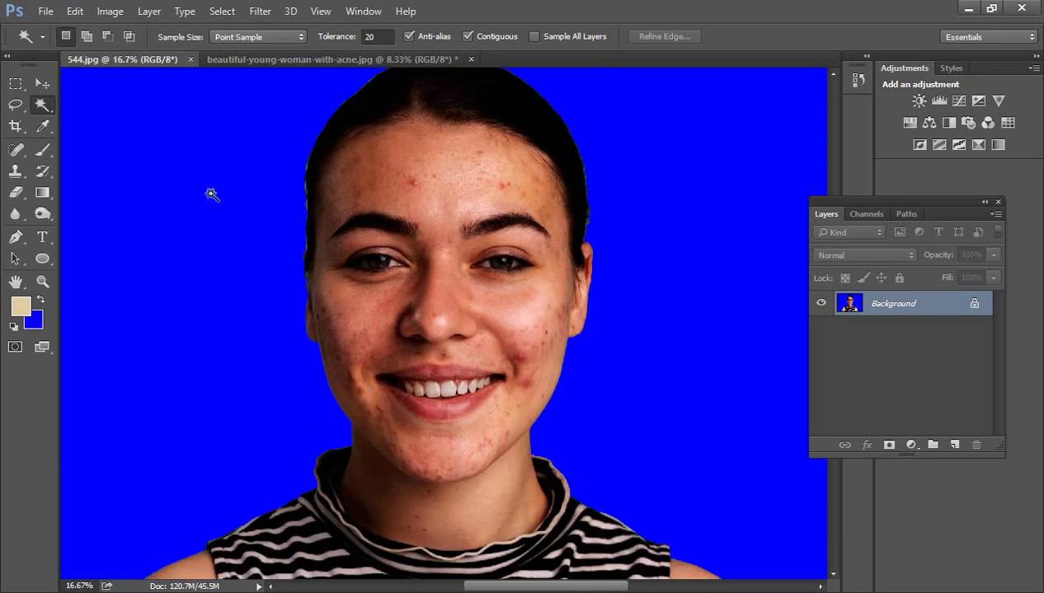
pyautogui.click(14, 104)
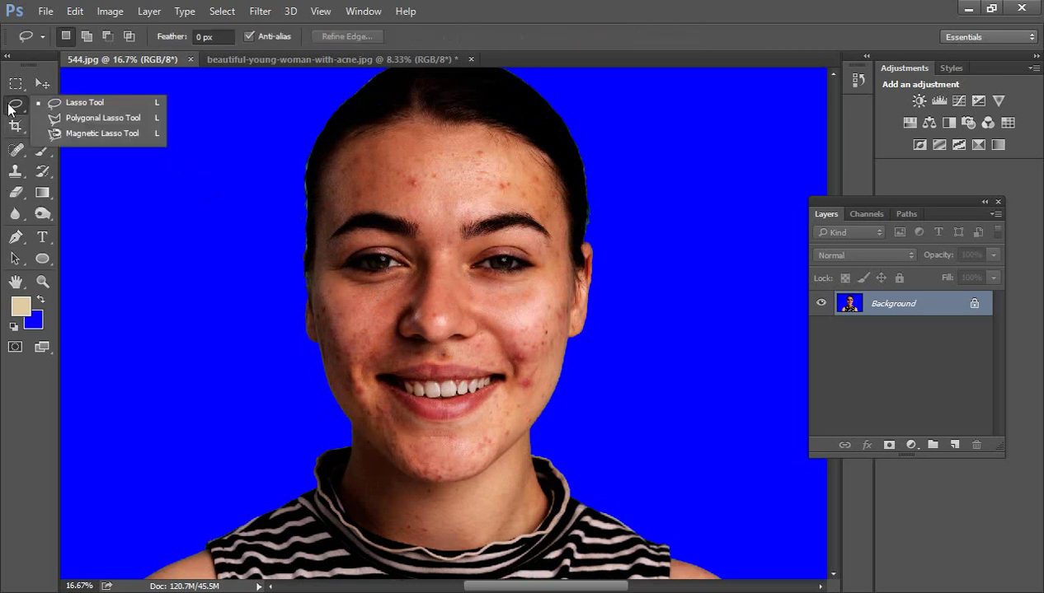
pyautogui.click(95, 102)
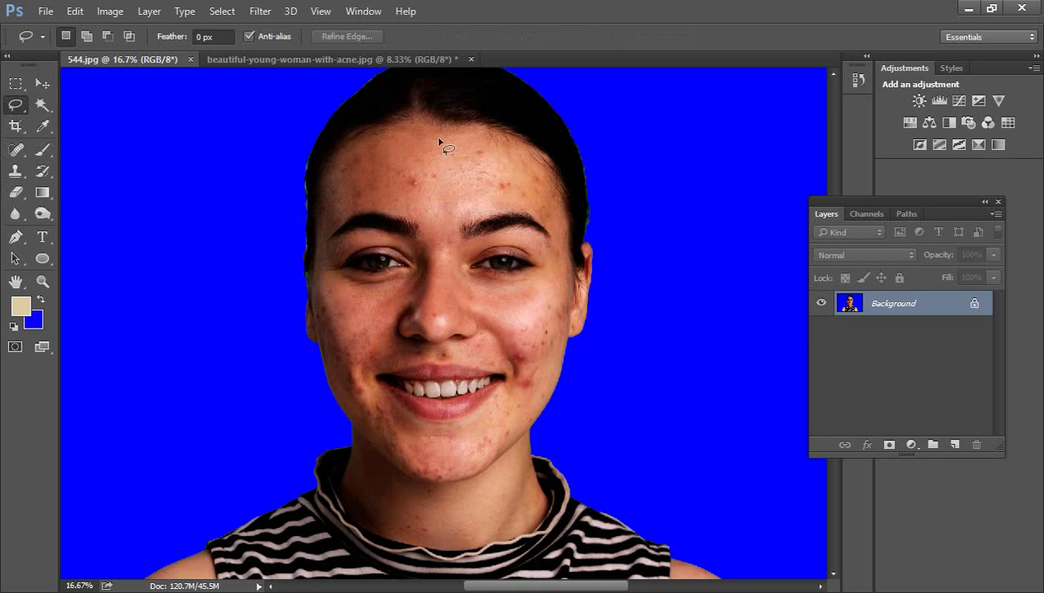
pyautogui.moveTo(416, 119)
pyautogui.mouseDown()
pyautogui.moveTo(528, 134)
pyautogui.moveTo(560, 171)
pyautogui.moveTo(584, 274)
pyautogui.moveTo(570, 356)
pyautogui.moveTo(545, 416)
pyautogui.moveTo(488, 467)
pyautogui.moveTo(434, 487)
pyautogui.moveTo(367, 460)
pyautogui.mouseUp()
pyautogui.moveTo(303, 366)
pyautogui.mouseDown()
pyautogui.moveTo(293, 262)
pyautogui.moveTo(316, 171)
pyautogui.moveTo(359, 132)
pyautogui.moveTo(425, 120)
pyautogui.mouseUp()
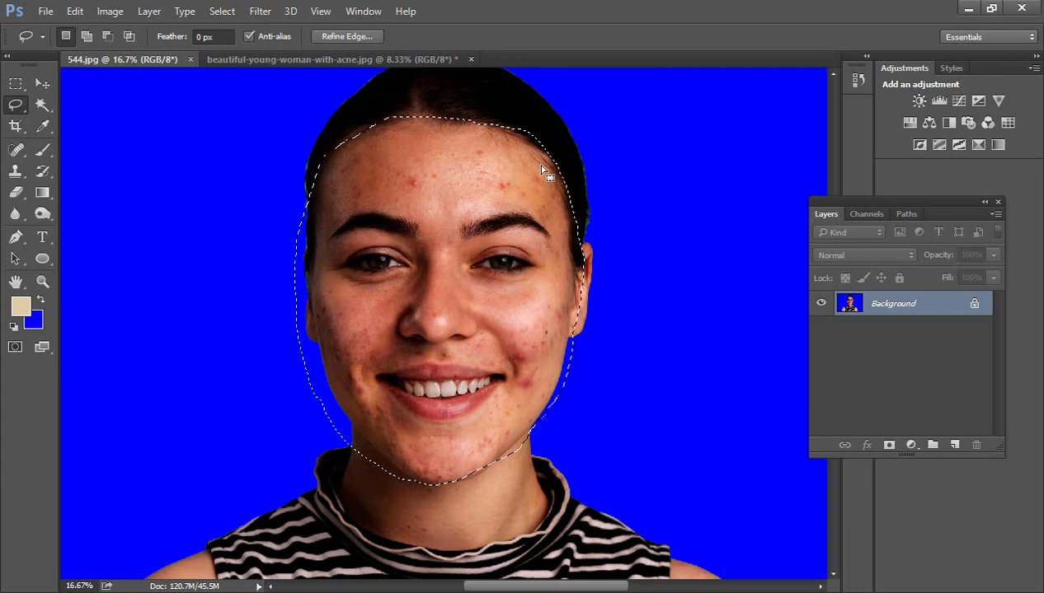
# - Set the background colour to white (ffffff) and fill the face selection with it, leaving nothing selected
pyautogui.click(37, 322)
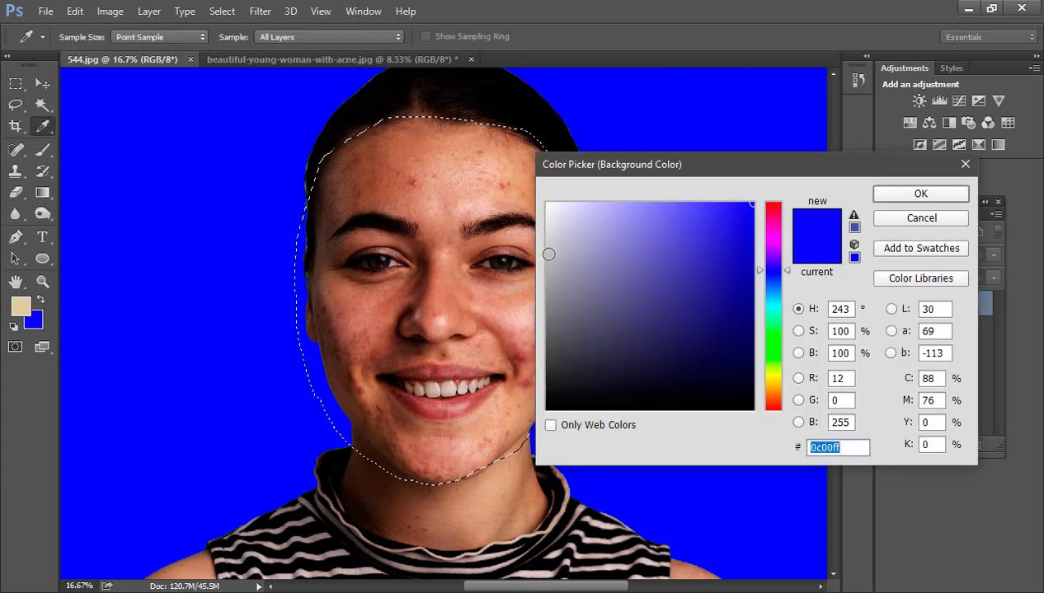
pyautogui.moveTo(550, 249); pyautogui.dragTo(546, 203)
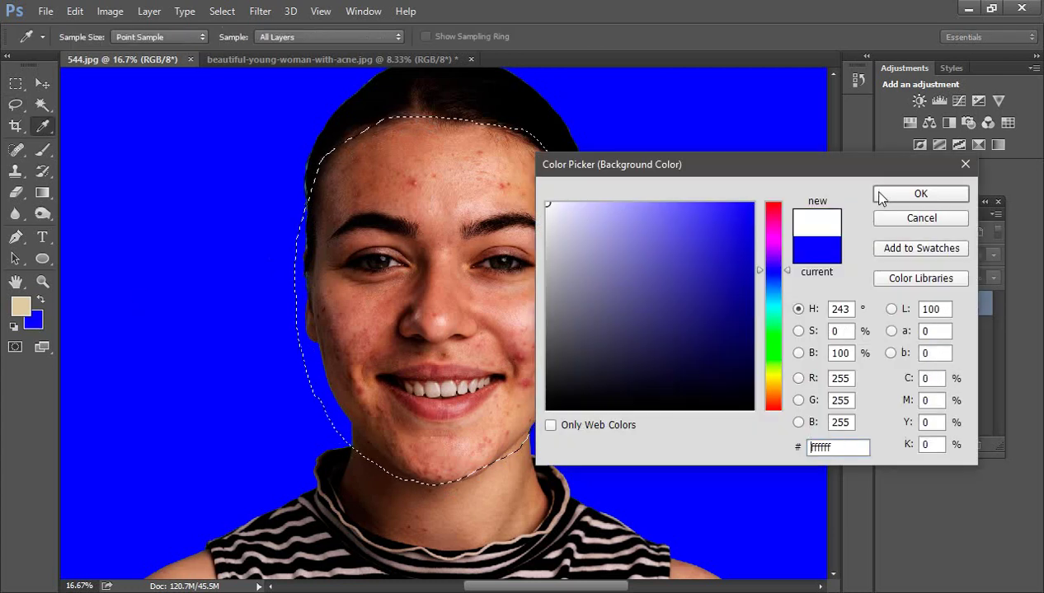
pyautogui.click(884, 198)
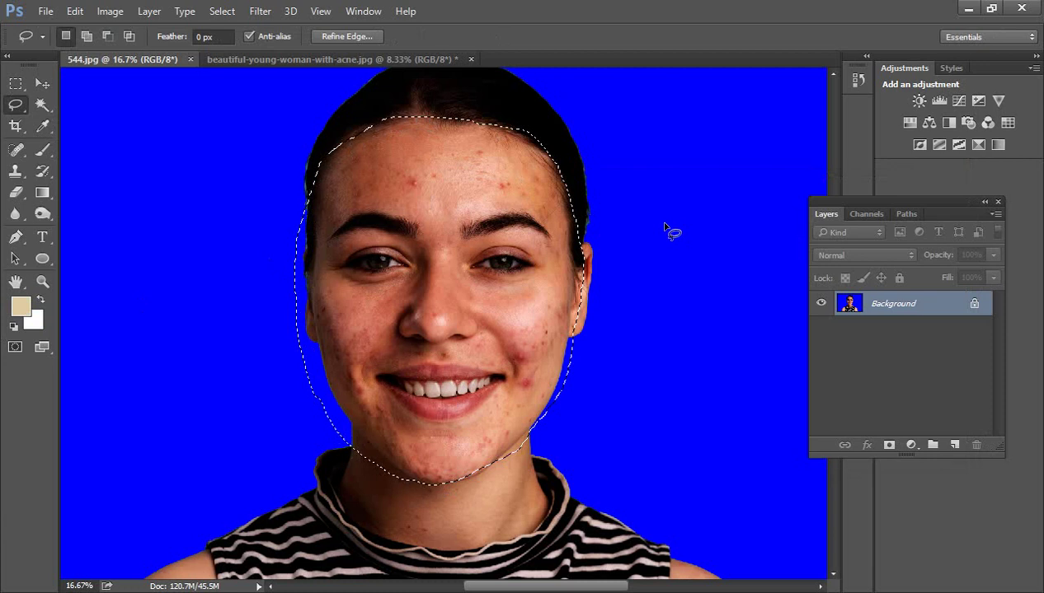
pyautogui.press('BackSpace')
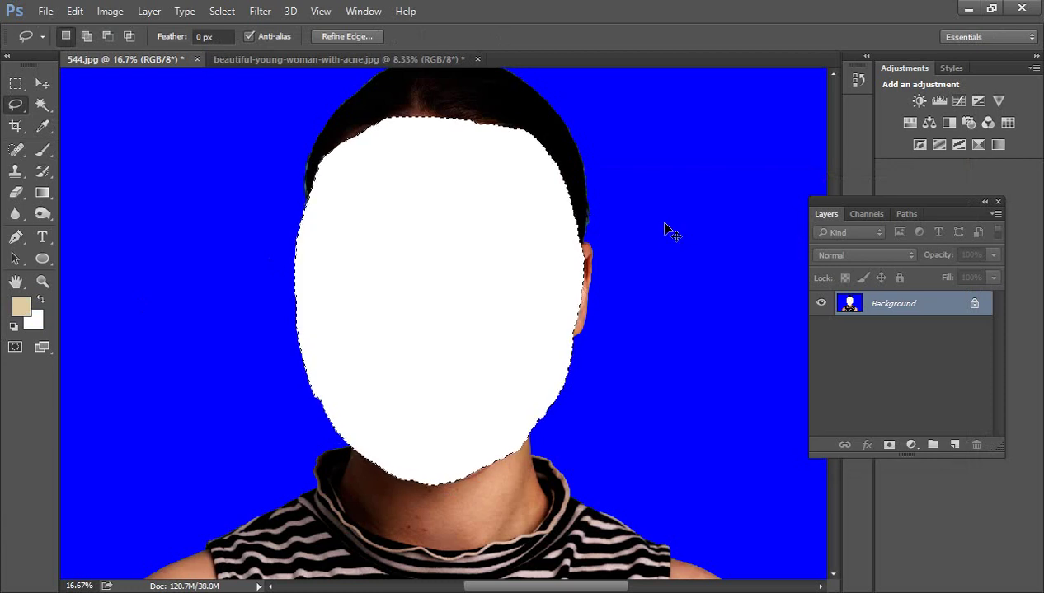
pyautogui.hotkey('ctrl', 'd')
# - Examine the edge of the white fill along the hairline at high magnification
pyautogui.keyDown('ctrl'); pyautogui.click(425, 116); pyautogui.keyUp('ctrl')
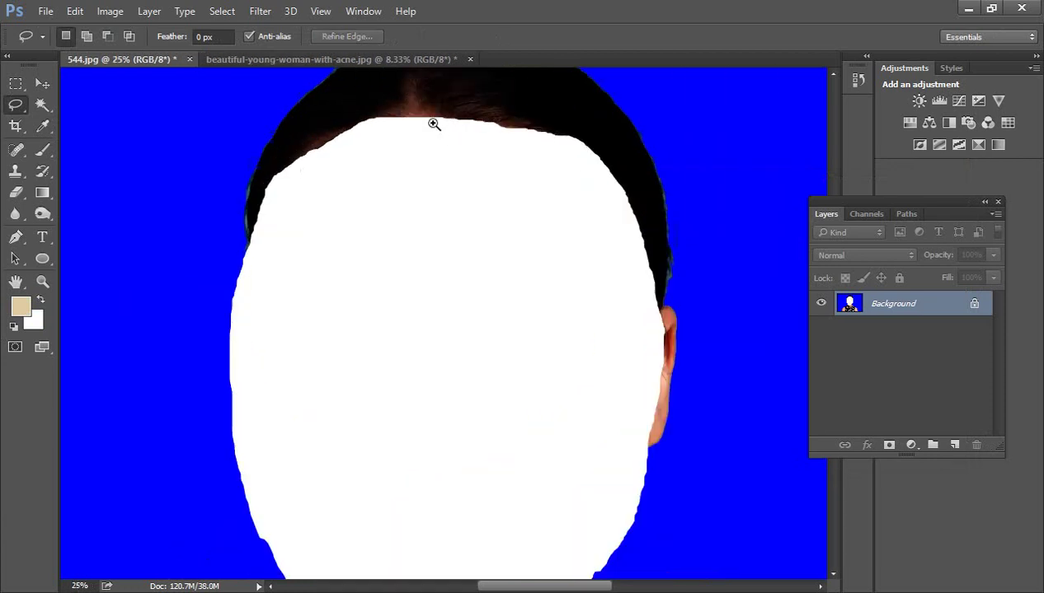
pyautogui.keyDown('ctrl'); pyautogui.click(432, 124); pyautogui.keyUp('ctrl')
pyautogui.keyDown('ctrl'); pyautogui.click(433, 123); pyautogui.keyUp('ctrl')
pyautogui.keyDown('ctrl'); pyautogui.click(434, 125); pyautogui.keyUp('ctrl')
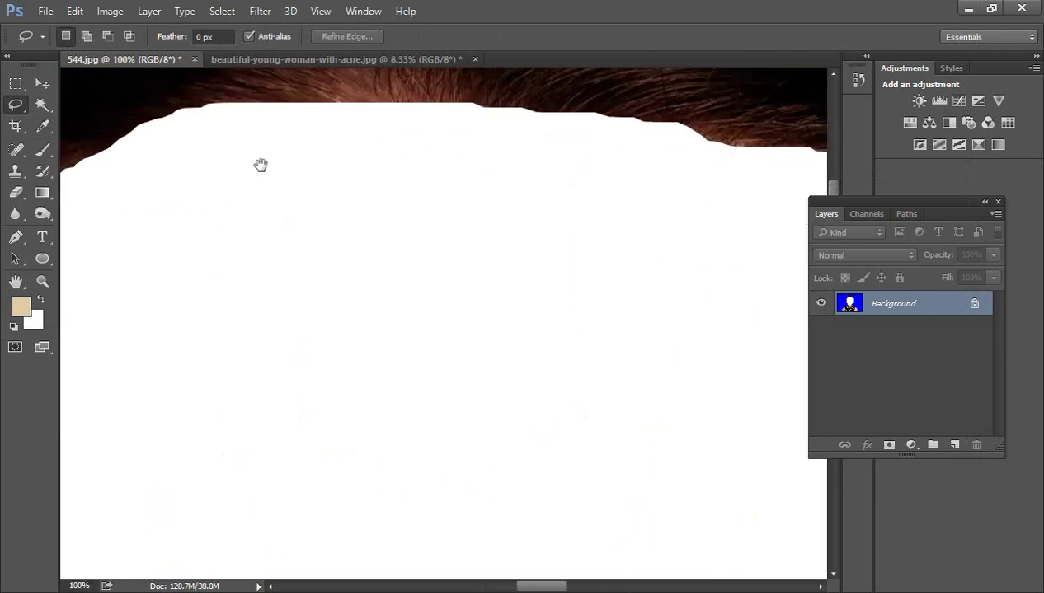
pyautogui.moveTo(258, 164); pyautogui.dragTo(626, 222)
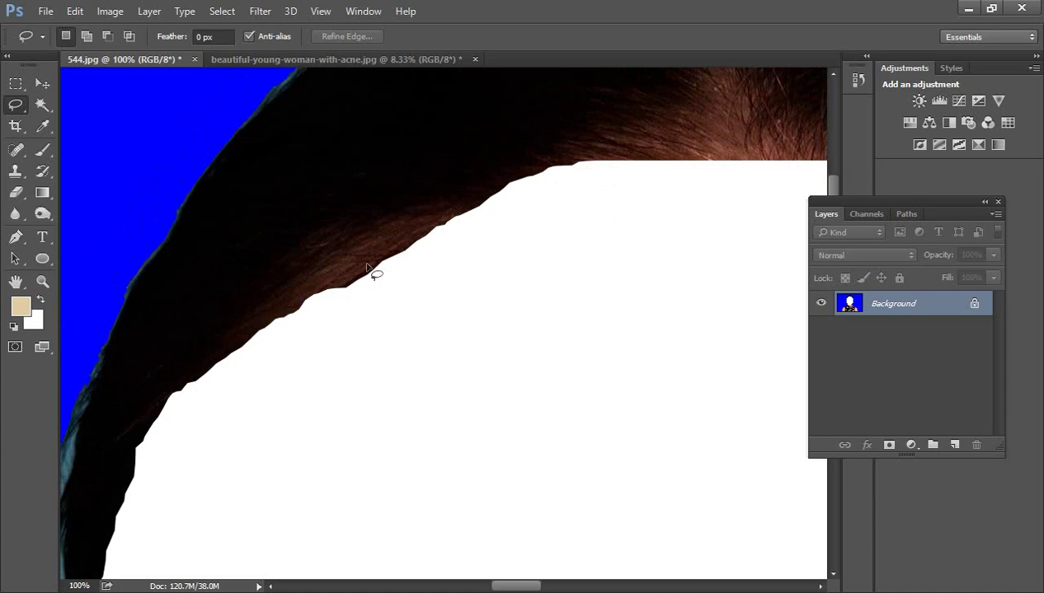
pyautogui.keyDown('ctrl'); pyautogui.click(431, 228); pyautogui.keyUp('ctrl')
pyautogui.keyDown('ctrl'); pyautogui.click(431, 228); pyautogui.keyUp('ctrl')
pyautogui.keyDown('ctrl'); pyautogui.click(431, 228); pyautogui.keyUp('ctrl')
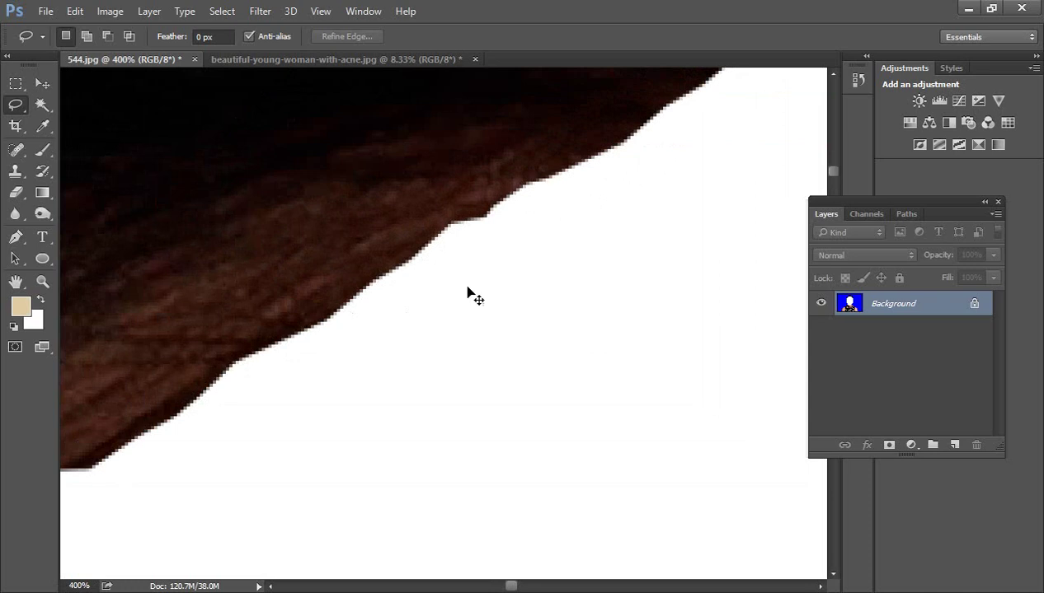
pyautogui.hotkey('ctrl', '-')
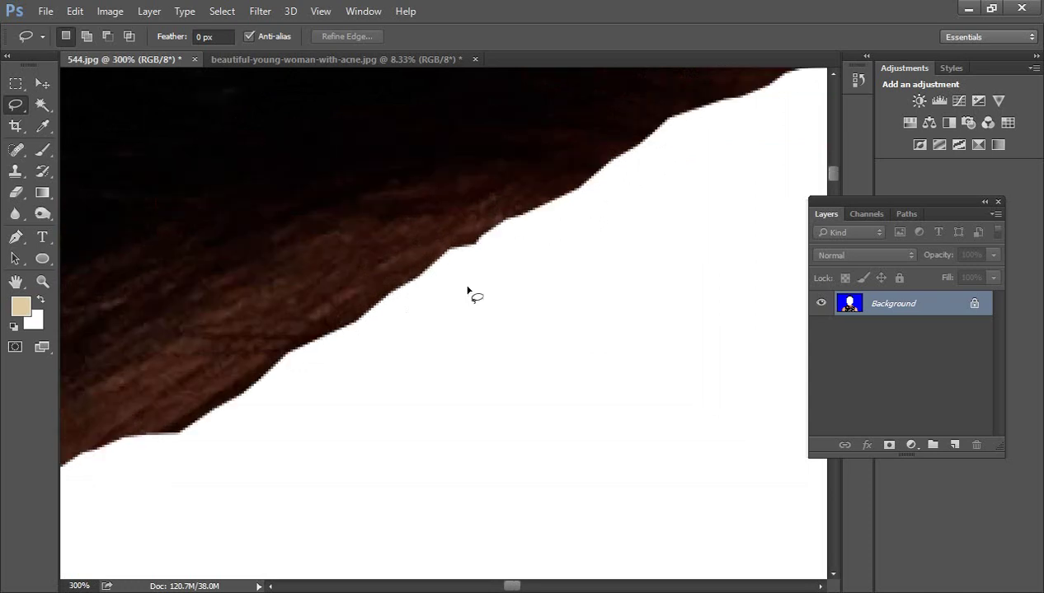
# - Switch to the beautiful-young-woman-with-acne.jpg image and activate the Lasso tool for the face
pyautogui.click(327, 60)
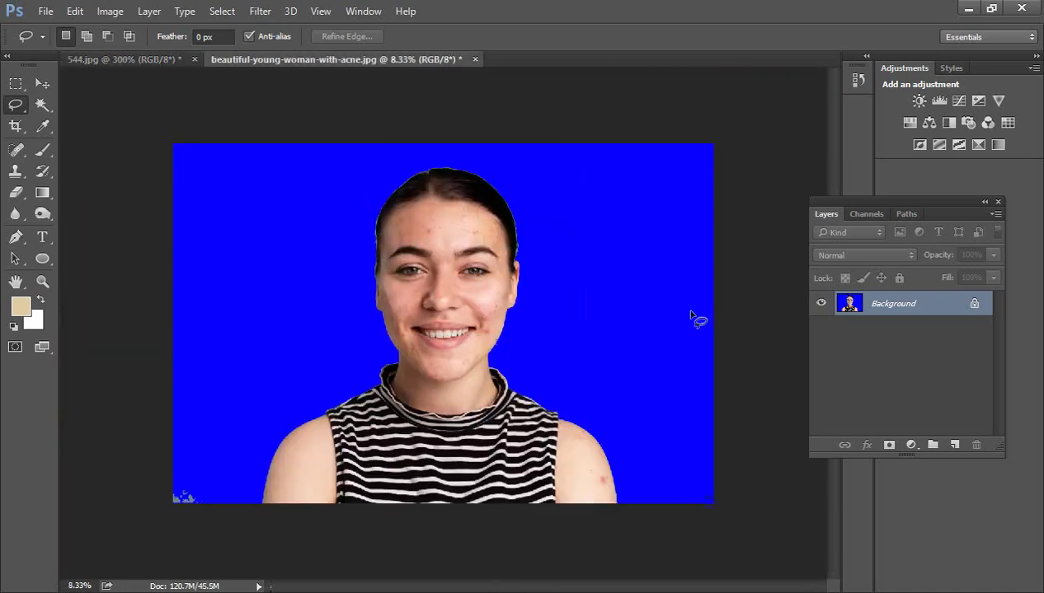
pyautogui.keyDown('ctrl'); pyautogui.click(460, 245); pyautogui.keyUp('ctrl')
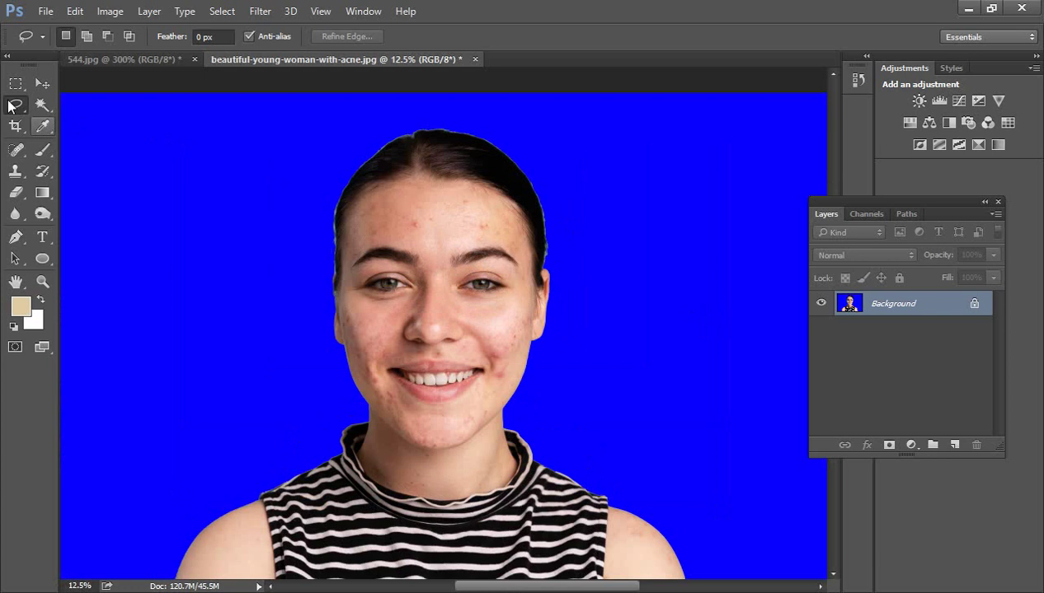
pyautogui.rightClick(10, 108)
pyautogui.click(78, 105)
pyautogui.moveTo(389, 178)
pyautogui.mouseDown()
pyautogui.moveTo(502, 184)
pyautogui.moveTo(528, 218)
pyautogui.moveTo(556, 305)
pyautogui.moveTo(553, 350)
pyautogui.moveTo(530, 394)
pyautogui.moveTo(457, 454)
pyautogui.moveTo(413, 456)
pyautogui.moveTo(384, 436)
pyautogui.moveTo(319, 347)
pyautogui.moveTo(323, 293)
pyautogui.moveTo(382, 177)
pyautogui.mouseUp()
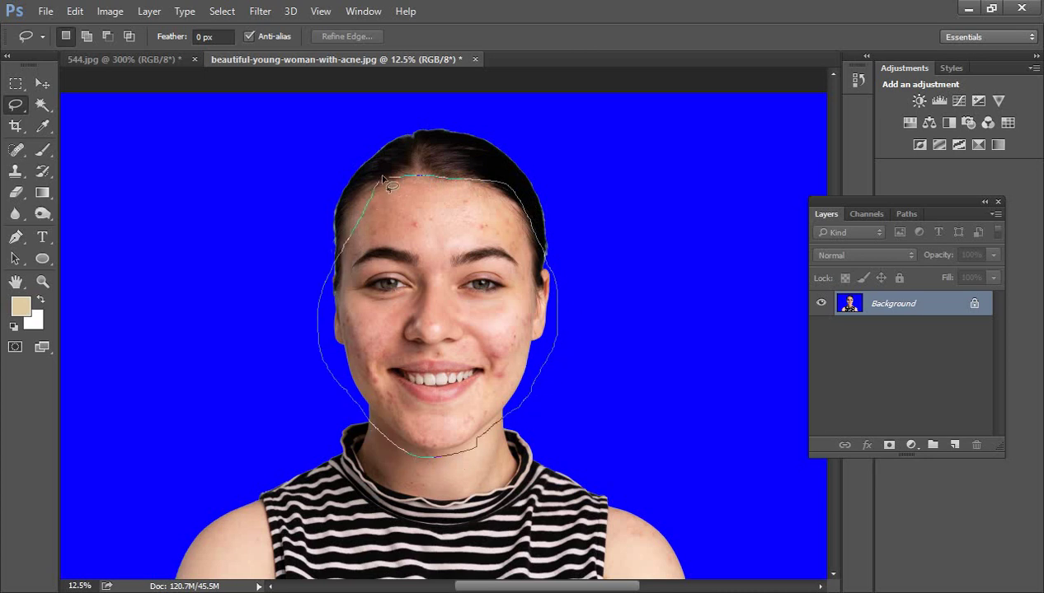
pyautogui.moveTo(451, 196); pyautogui.dragTo(452, 207)
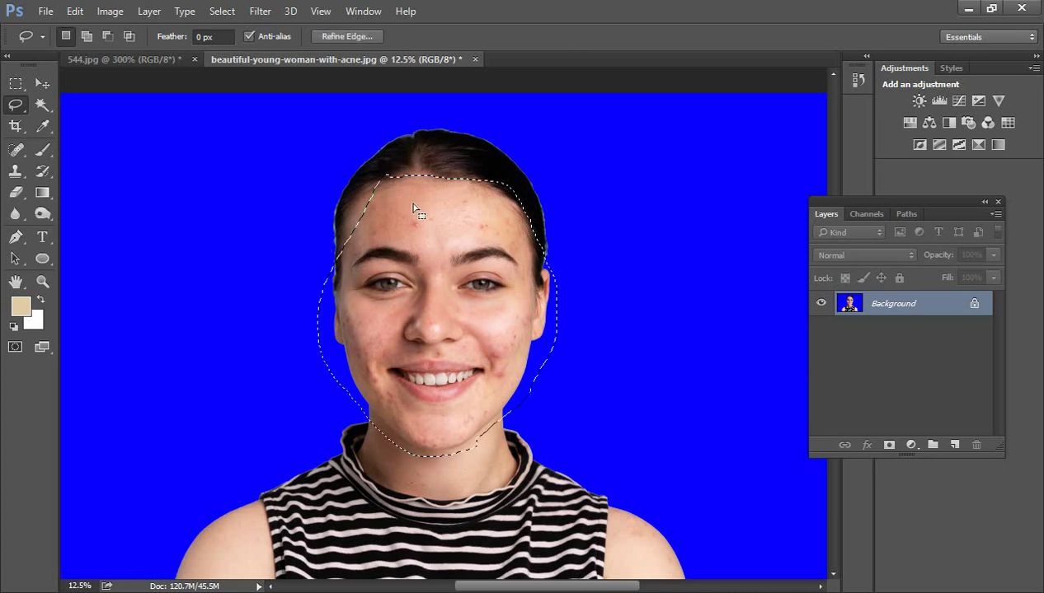
pyautogui.hotkey('ctrl', 'd')
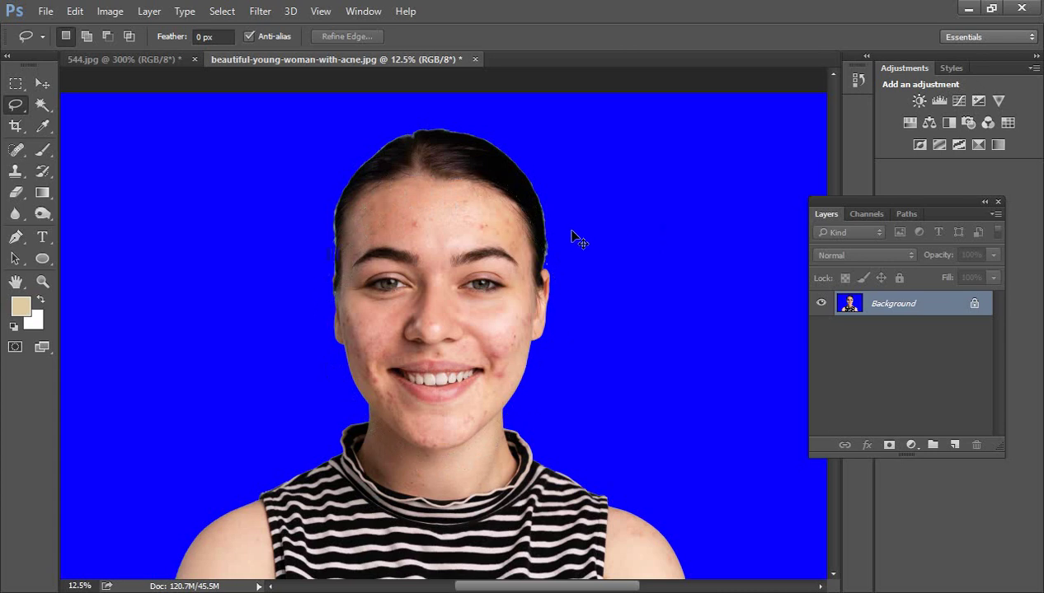
# - Outline the woman's whole face with a freehand Lasso selection along the hairline, outside the ears and under the chin
pyautogui.moveTo(378, 176)
pyautogui.mouseDown()
pyautogui.moveTo(473, 171)
pyautogui.moveTo(528, 208)
pyautogui.moveTo(556, 262)
pyautogui.moveTo(544, 376)
pyautogui.mouseUp()
pyautogui.moveTo(486, 435)
pyautogui.mouseDown()
pyautogui.moveTo(456, 452)
pyautogui.moveTo(402, 456)
pyautogui.mouseUp()
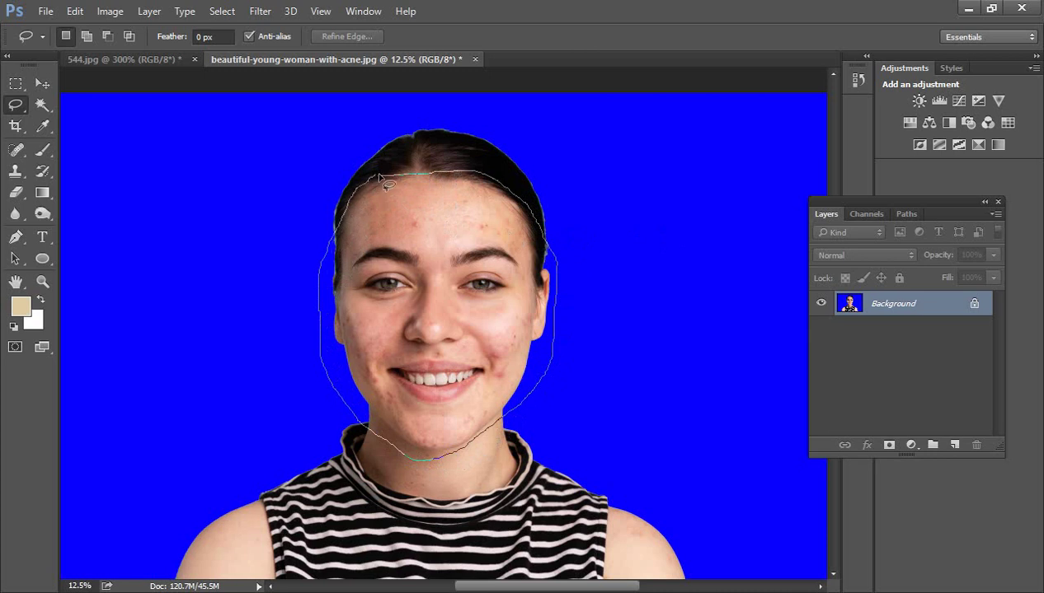
pyautogui.moveTo(399, 174); pyautogui.dragTo(402, 174)
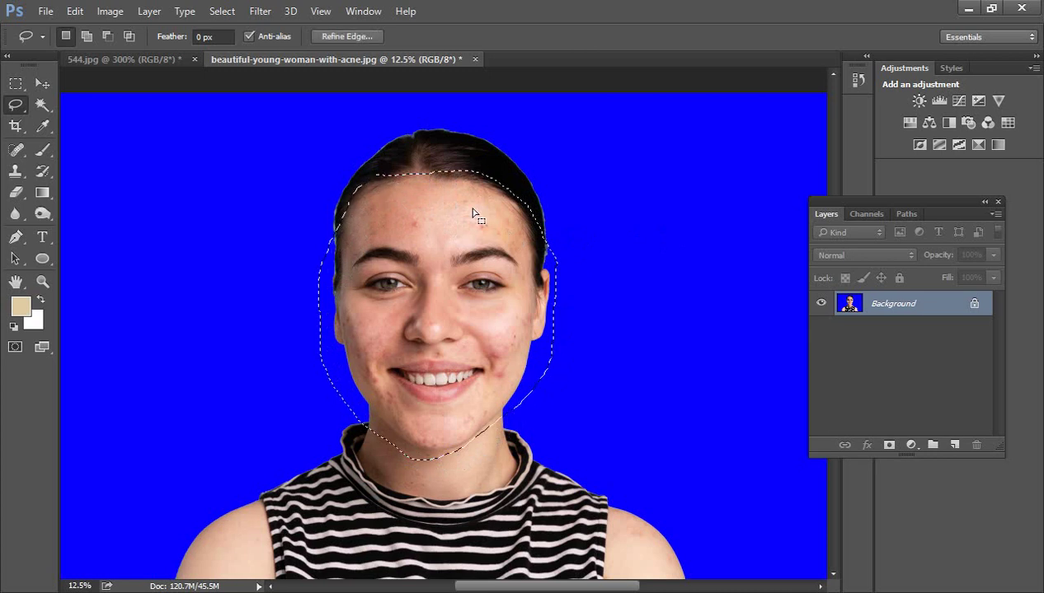
# - Feather the face selection by 20.1 pixels and fill it with the white background colour, leaving nothing selected
pyautogui.rightClick(420, 221)
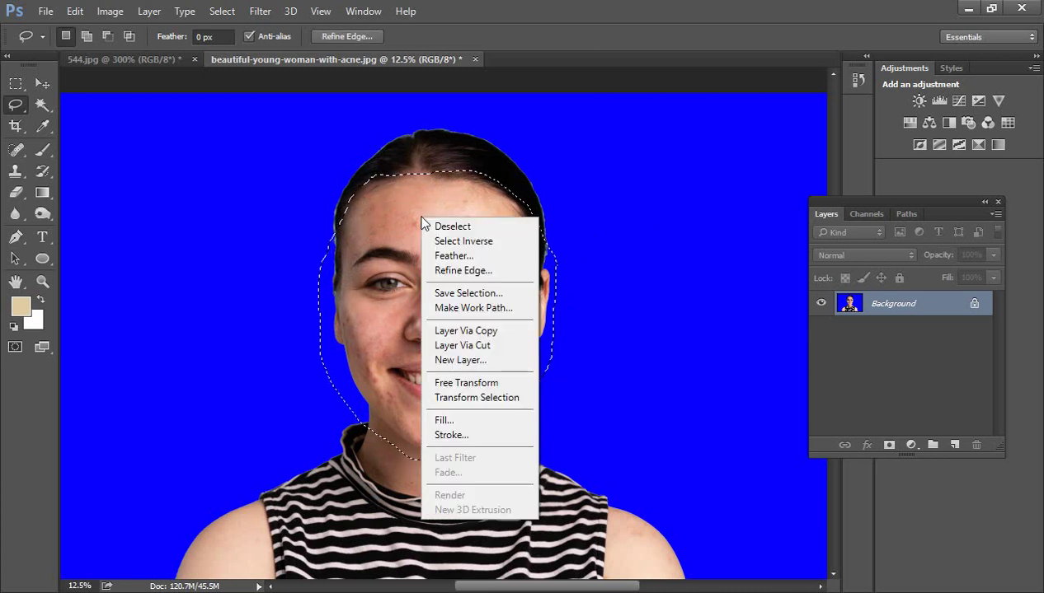
pyautogui.click(451, 259)
pyautogui.write('30')
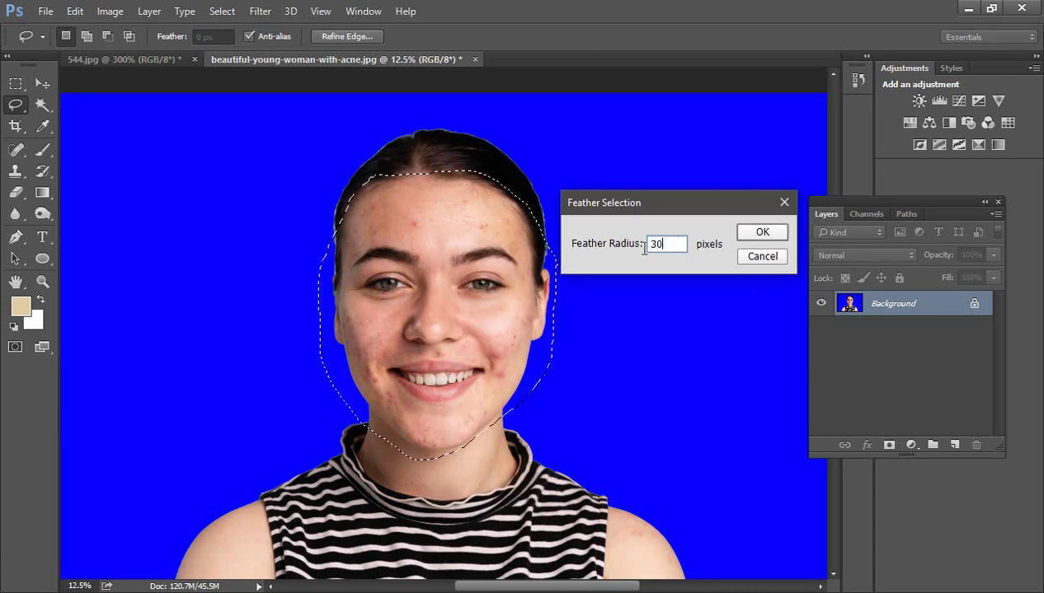
pyautogui.write('20.1')
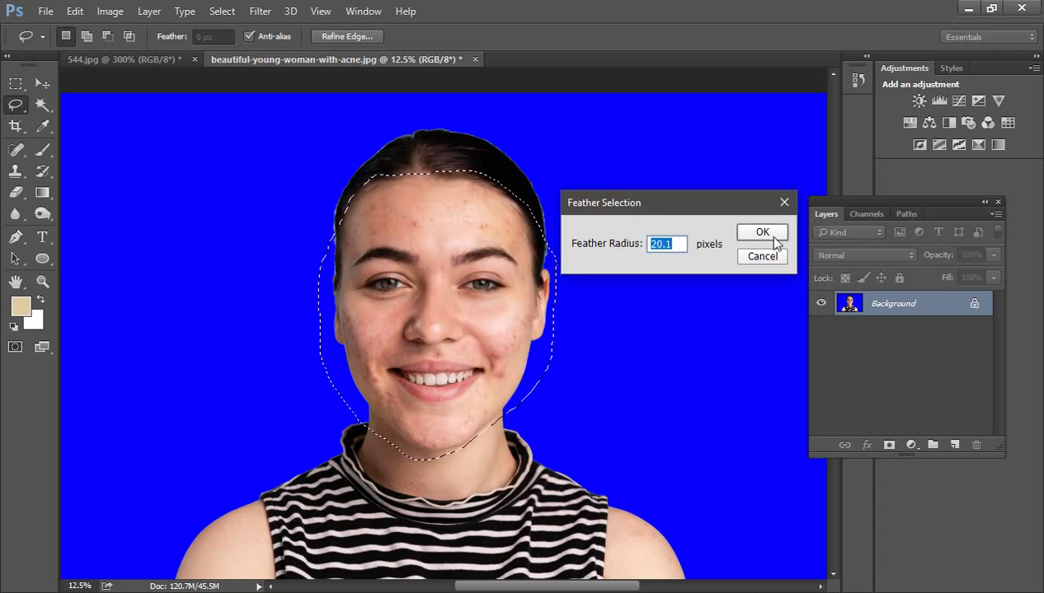
pyautogui.click(763, 234)
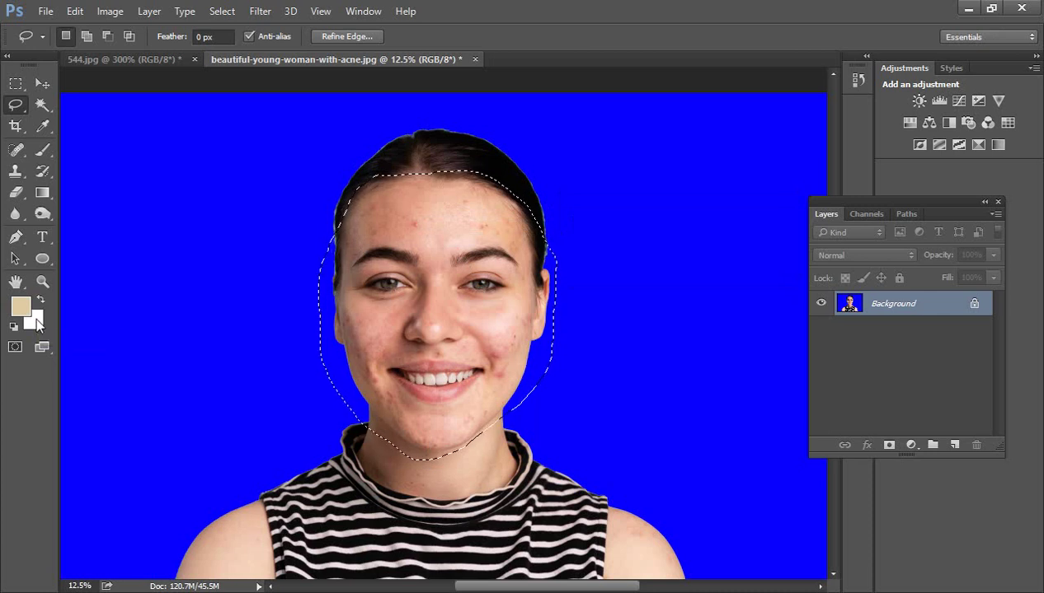
pyautogui.hotkey('ctrl', 'BackSpace')
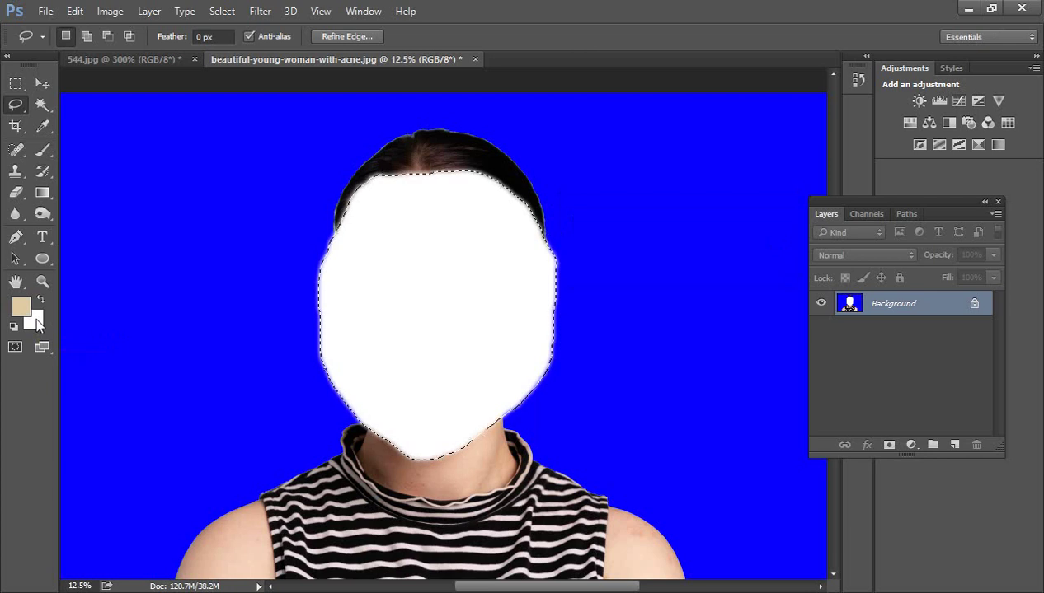
pyautogui.hotkey('ctrl', 'd')
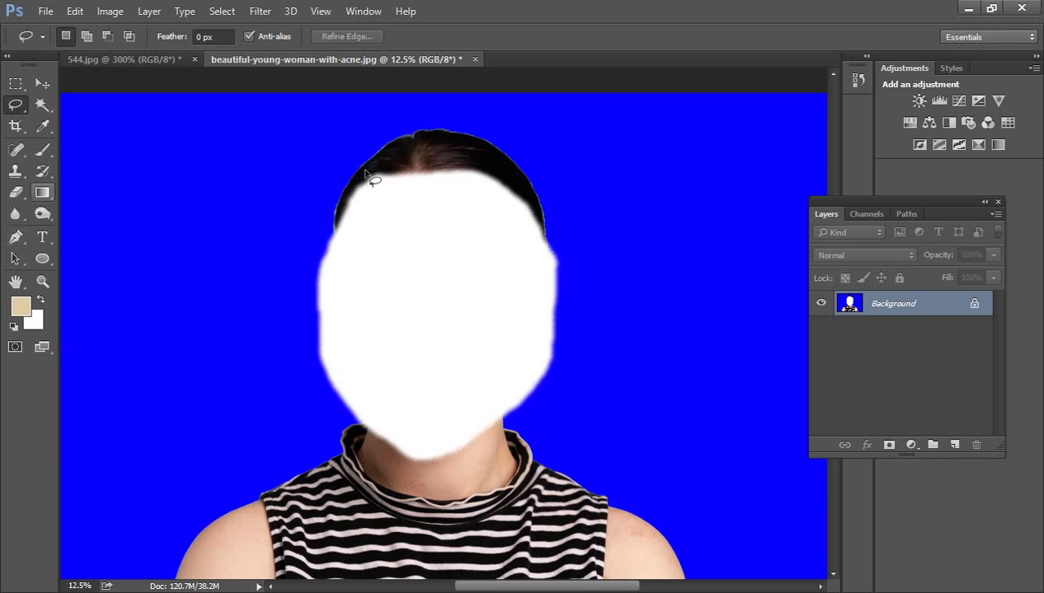
# - Examine the feathered edge of the white fill along the hairline up close at 100% magnification
pyautogui.click(388, 183)
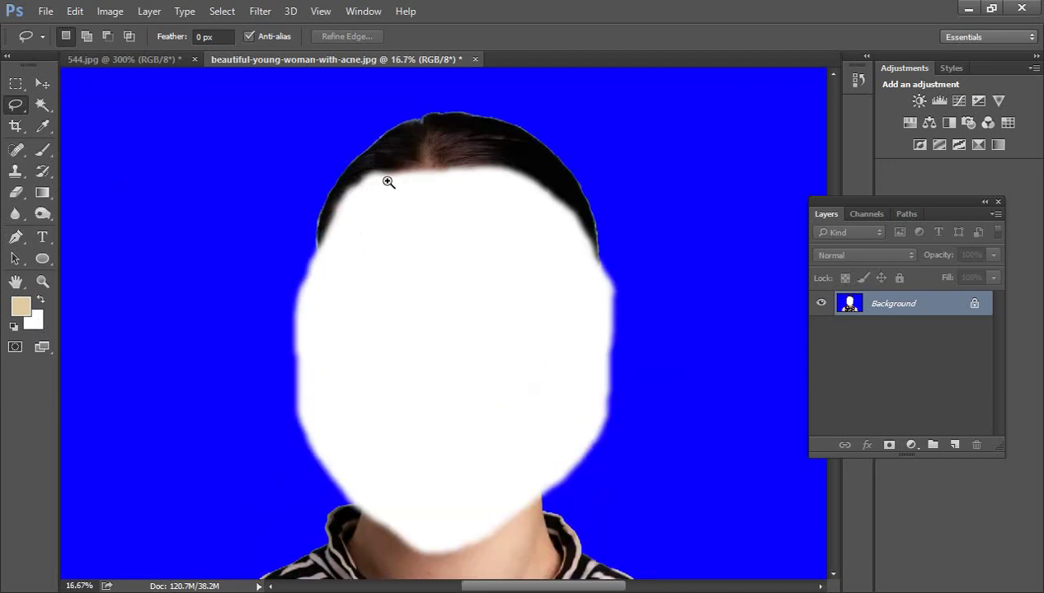
pyautogui.click(389, 182)
pyautogui.click(388, 182)
pyautogui.click(389, 182)
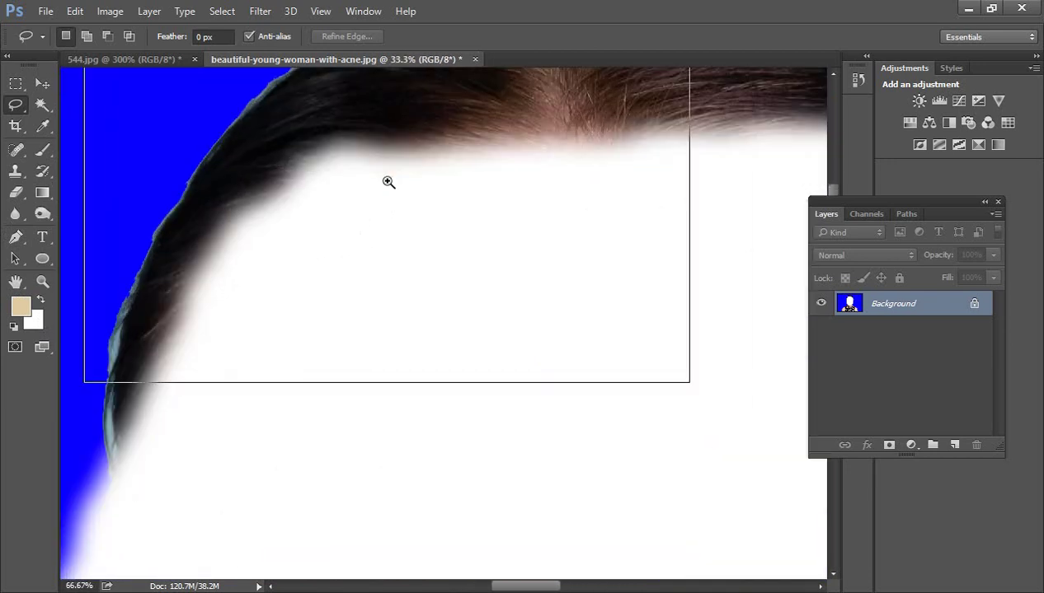
pyautogui.click(386, 182)
pyautogui.moveTo(410, 198); pyautogui.dragTo(399, 288)
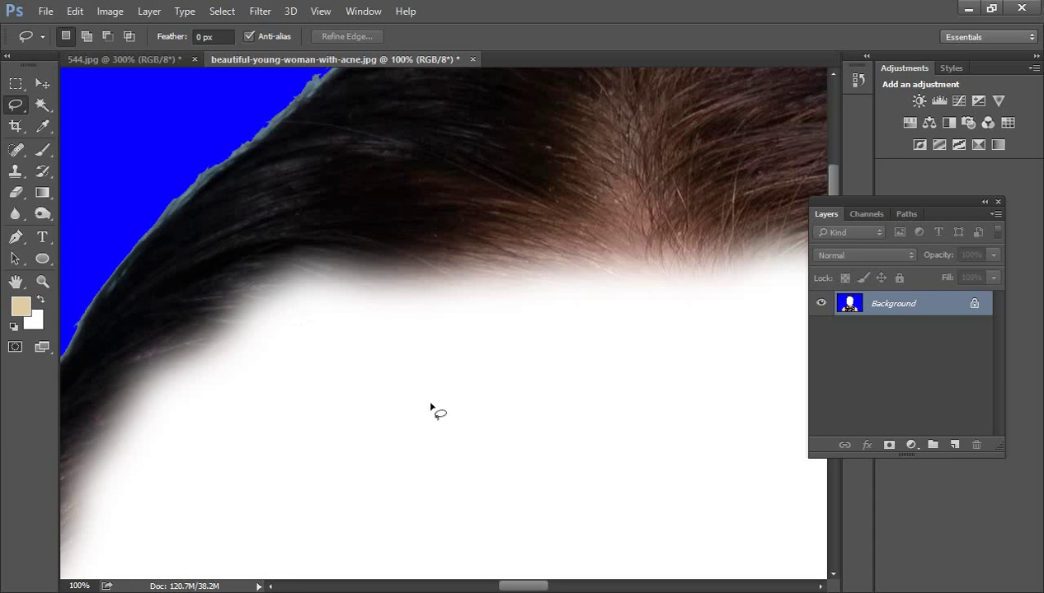
# - Return to 544.jpg and examine its unfeathered fill edge at the hairline at 200% for comparison
pyautogui.click(118, 61)
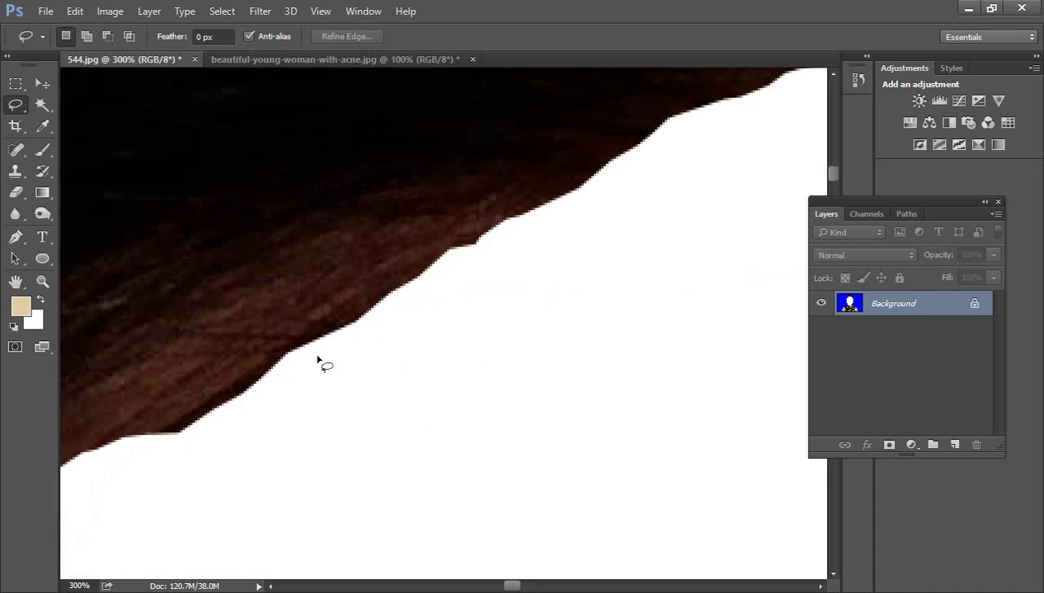
pyautogui.hotkey('ctrl', '1')
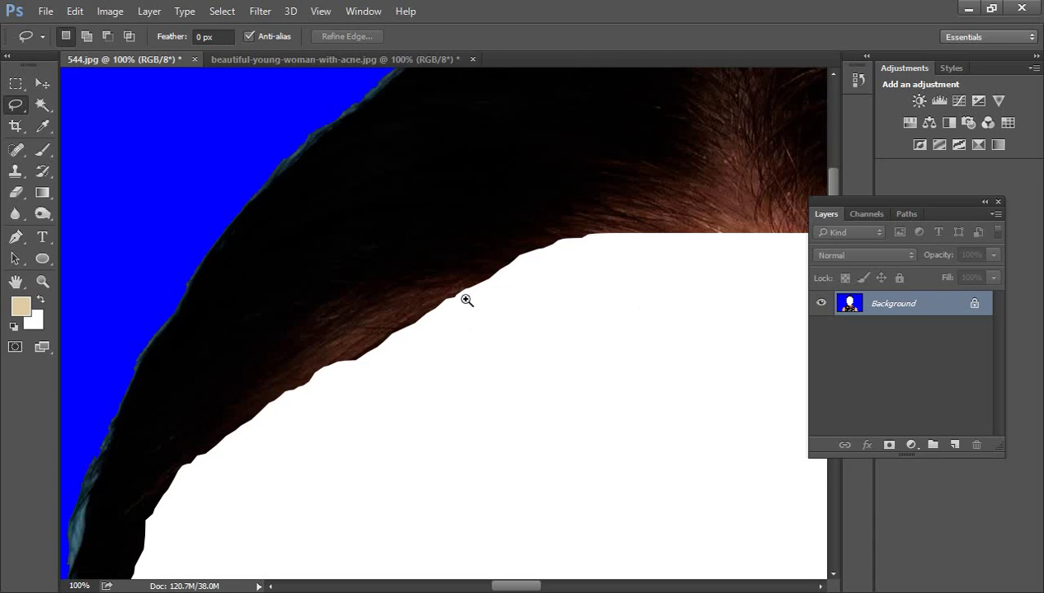
pyautogui.scroll(1, 466, 297)
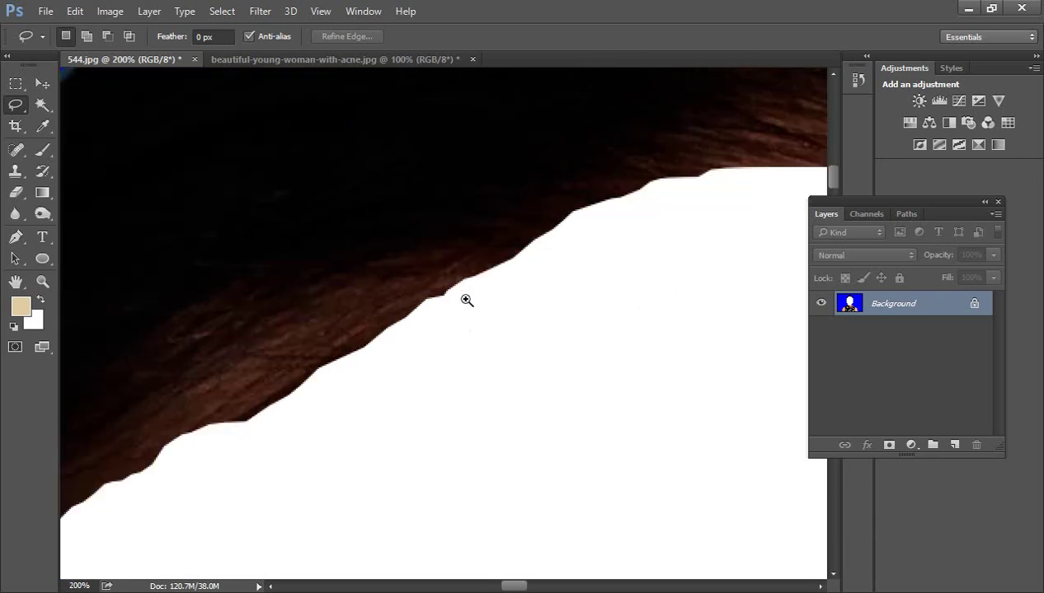
# - Compare the feathered fill edge in beautiful-young-woman-with-acne.jpg with the unfeathered edge in 544.jpg, alternating between the two images
pyautogui.click(289, 58)
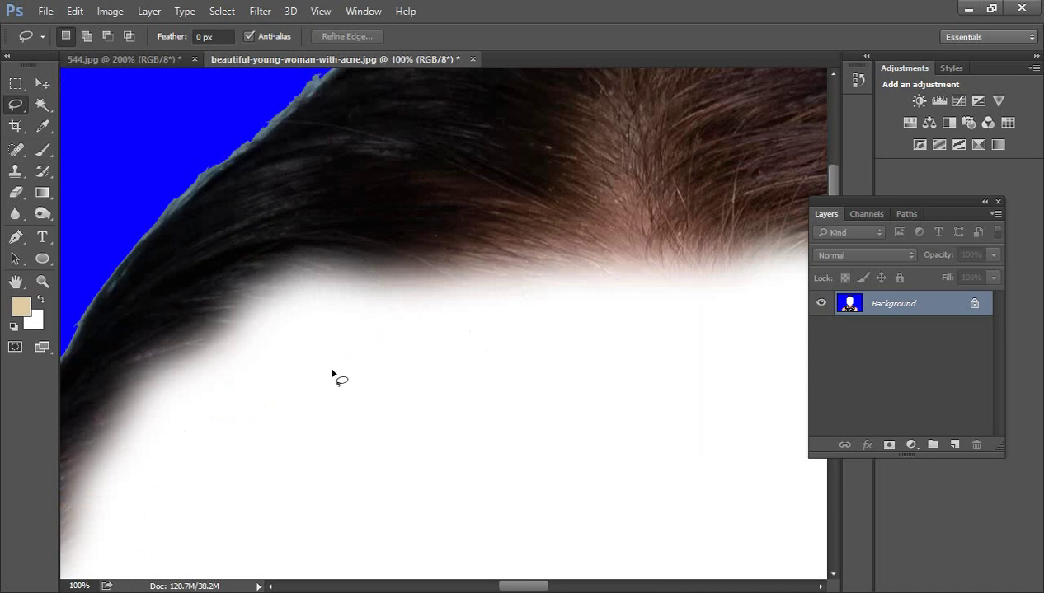
pyautogui.click(144, 60)
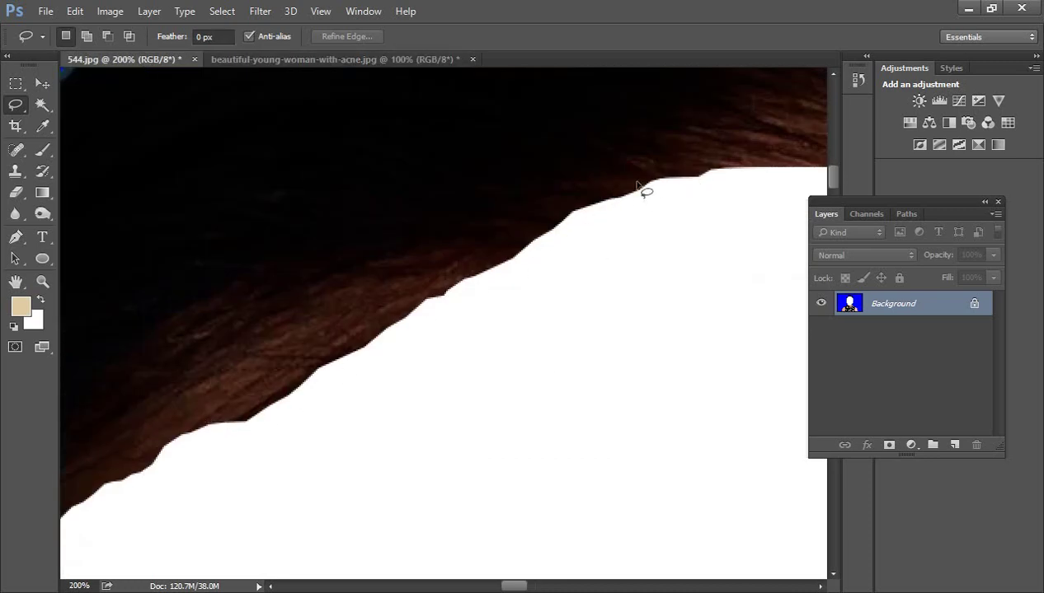
pyautogui.click(362, 63)
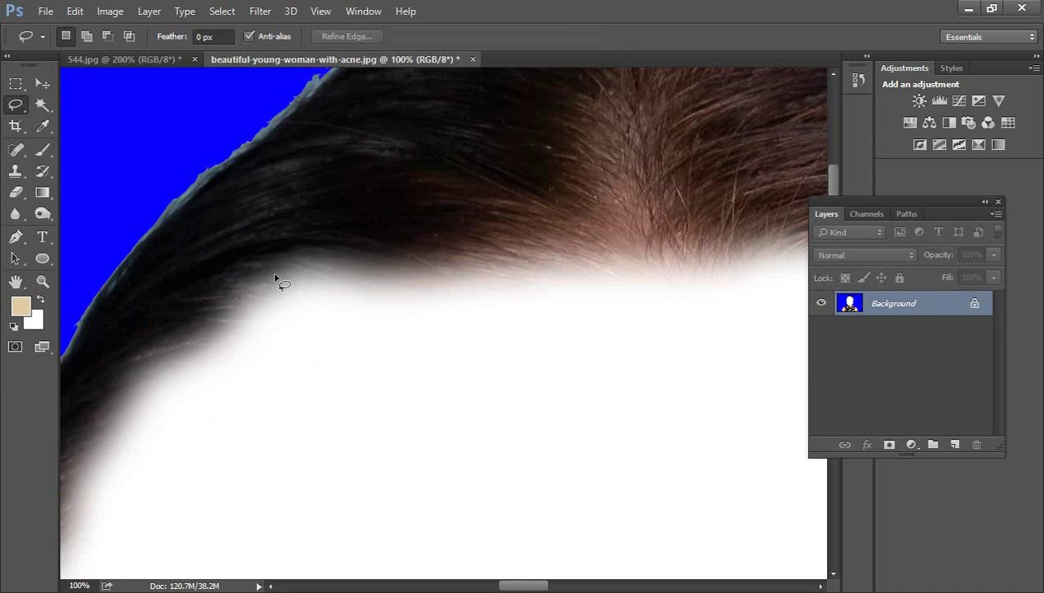
pyautogui.click(118, 61)
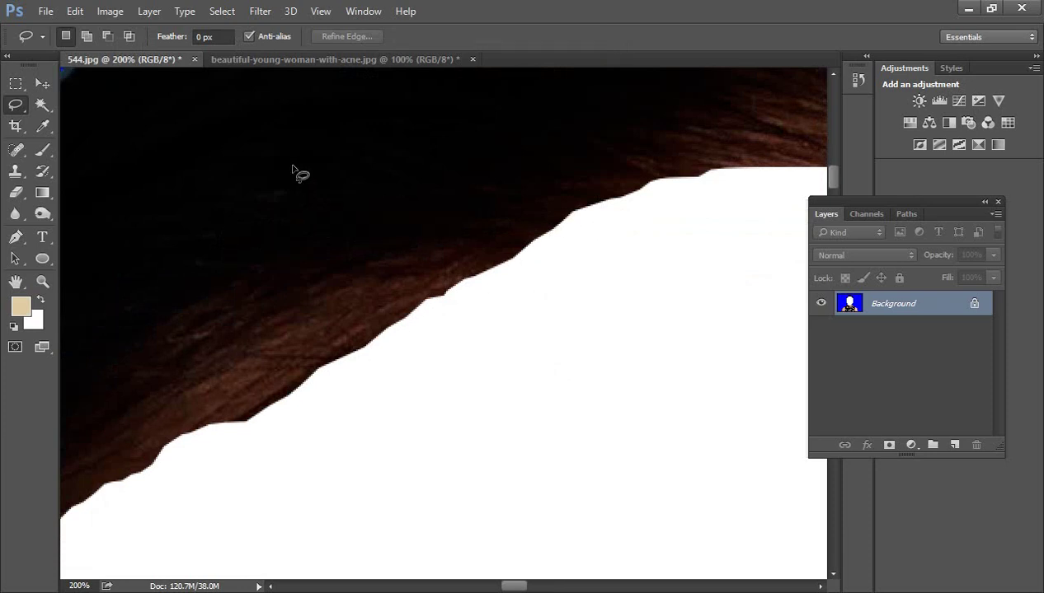
pyautogui.click(315, 61)
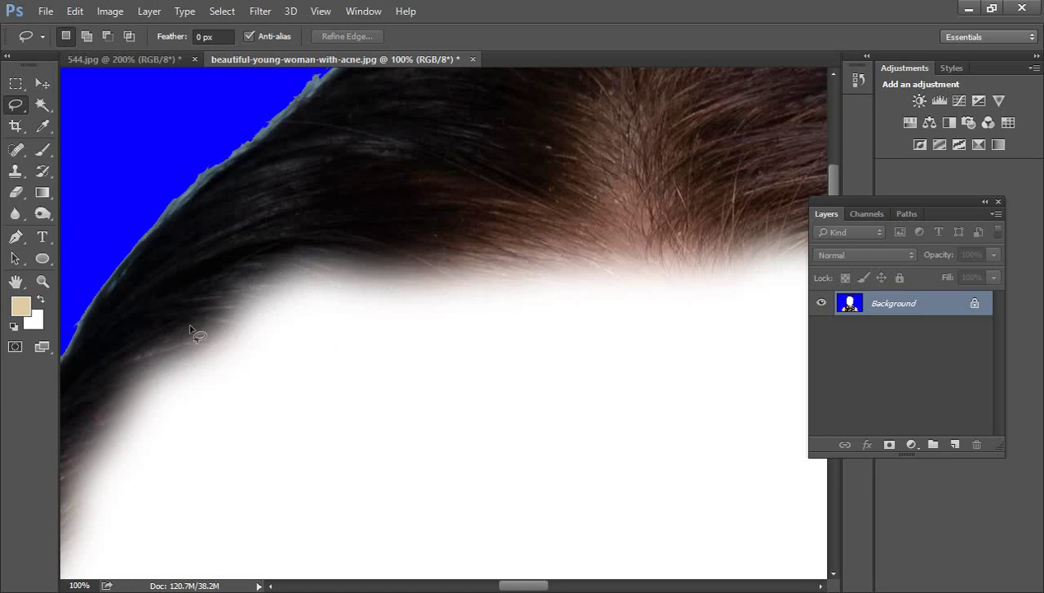
# - Compare the hairline fill edges of 544.jpg and beautiful-young-woman-with-acne.jpg with both images at 66.67% magnification
pyautogui.click(136, 65)
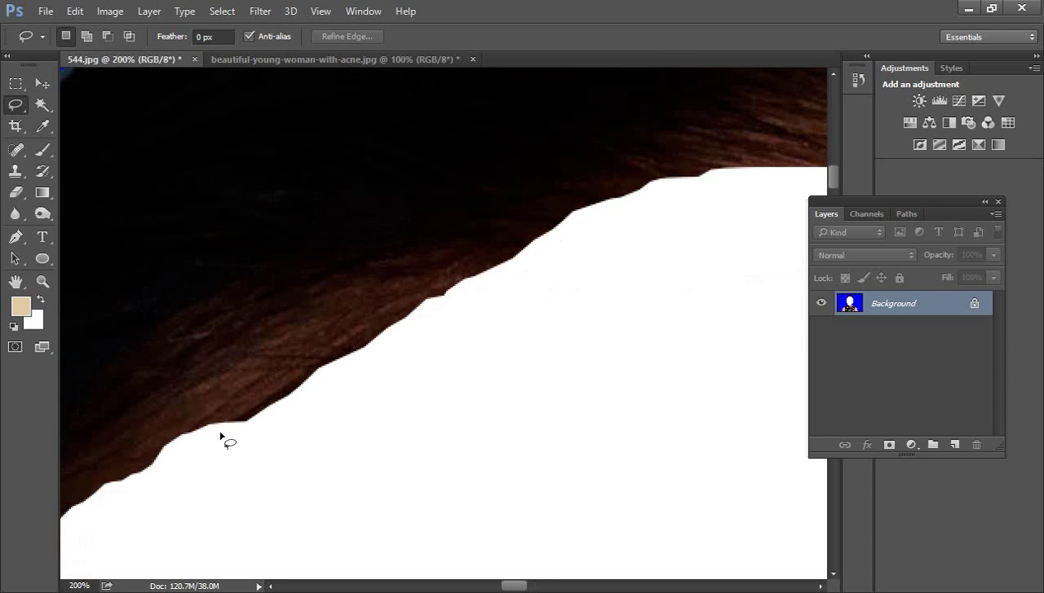
pyautogui.scroll(-2, 221, 435)
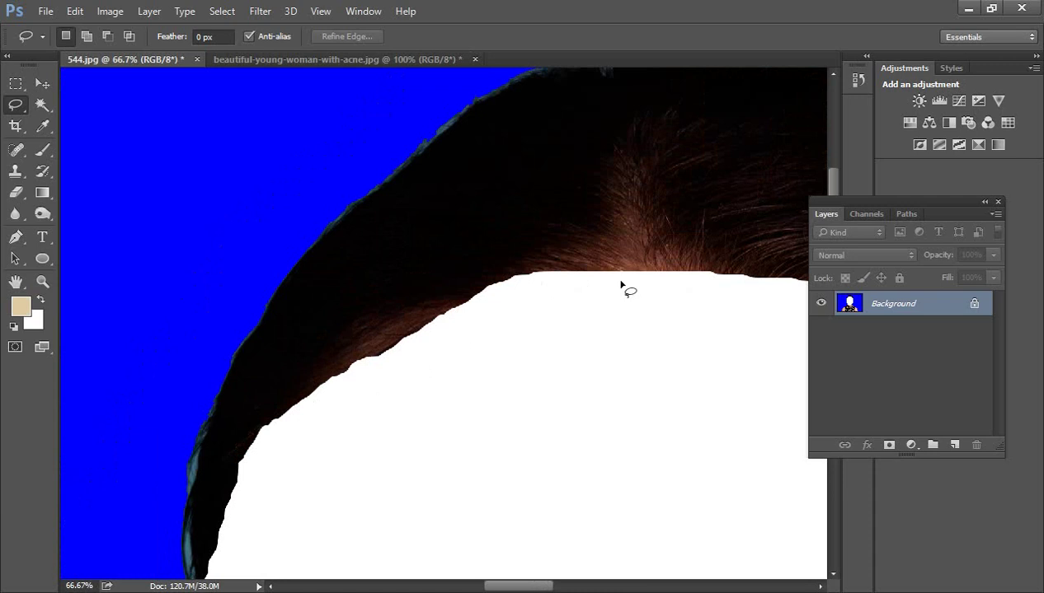
pyautogui.click(310, 61)
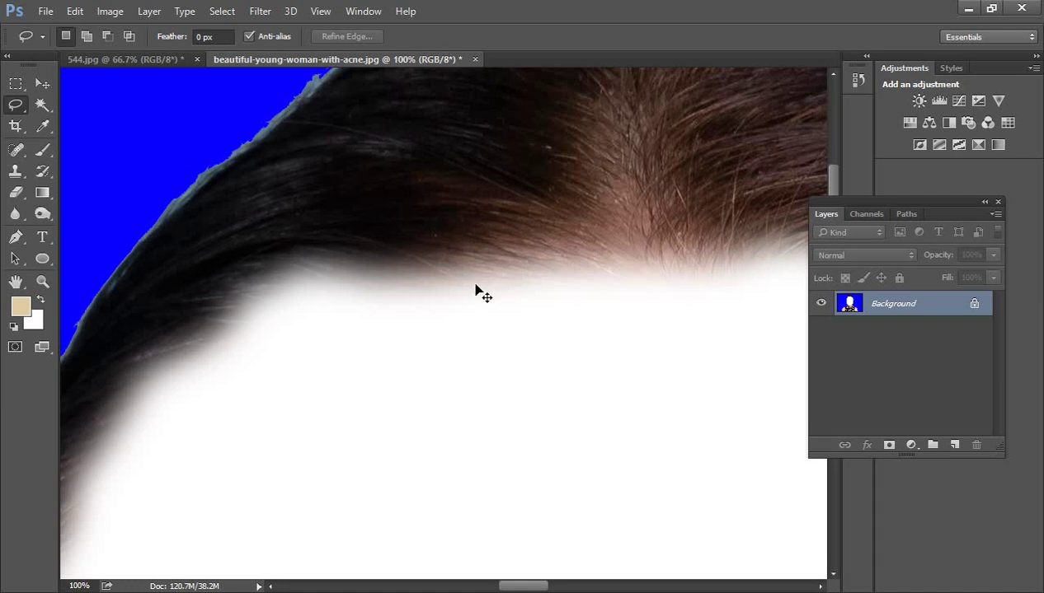
pyautogui.hotkey('ctrl', '-')
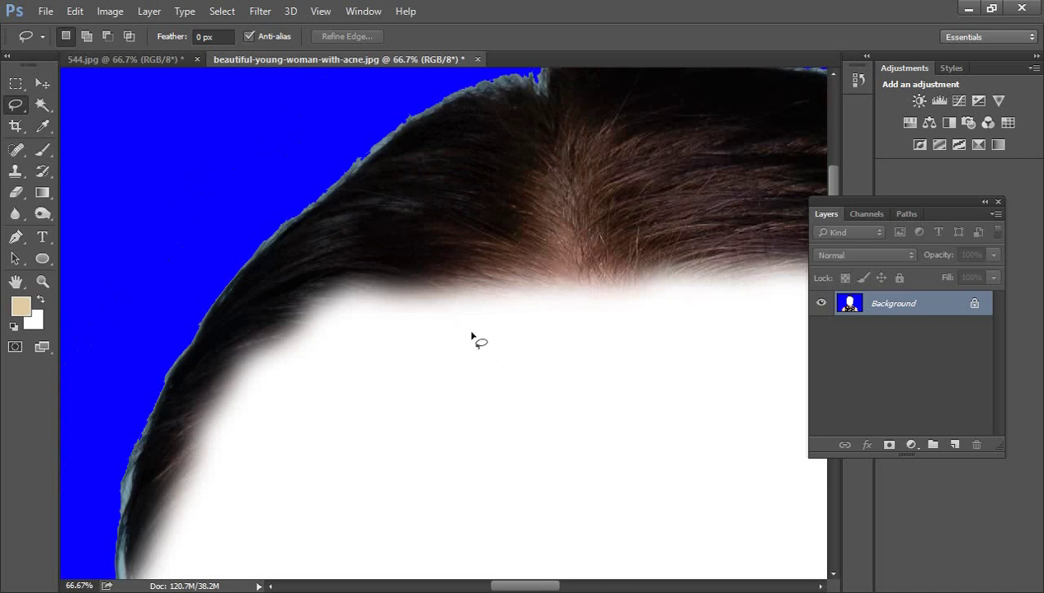